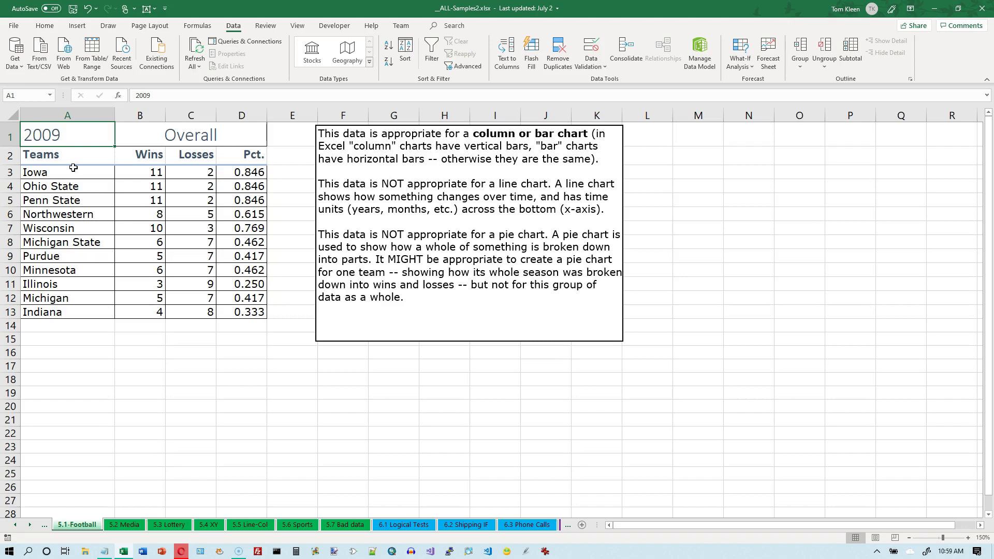
- Examine the 2009 team names with their wins and losses, and the column headings in row 2
{"action": "left_click", "coordinate": [74, 176]}
{"action": "left_click_drag", "start_coordinate": [75, 174], "coordinate": [204, 310]}
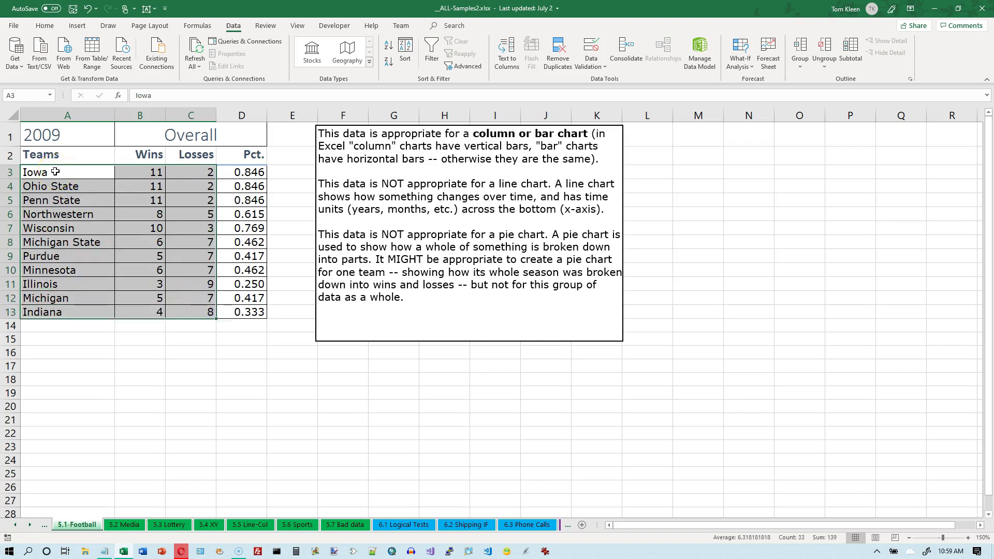
{"action": "left_click_drag", "start_coordinate": [32, 172], "coordinate": [197, 307]}
{"action": "left_click", "coordinate": [147, 154]}
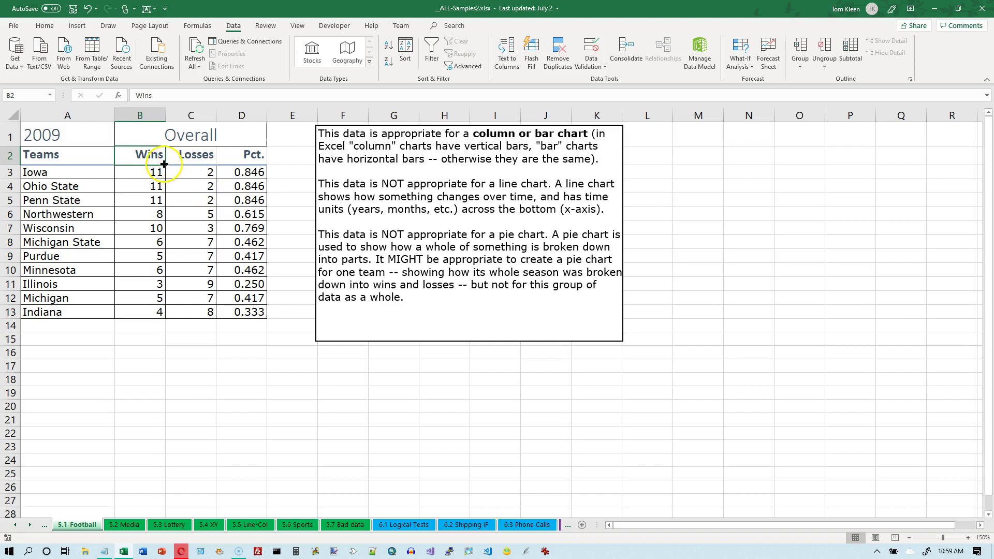
{"action": "left_click", "coordinate": [194, 157]}
{"action": "left_click", "coordinate": [154, 157]}
{"action": "left_click", "coordinate": [190, 156]}
{"action": "left_click", "coordinate": [150, 158]}
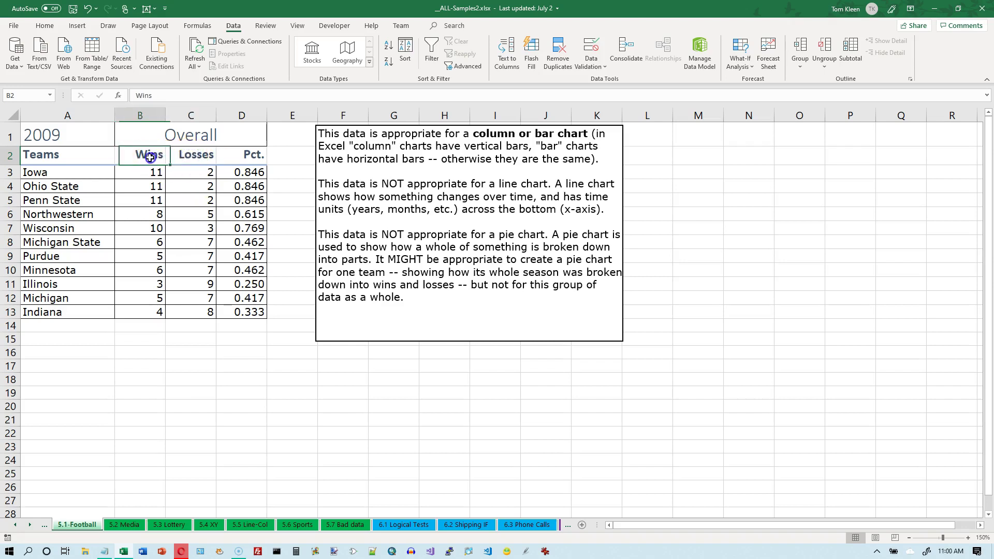
{"action": "left_click", "coordinate": [193, 156]}
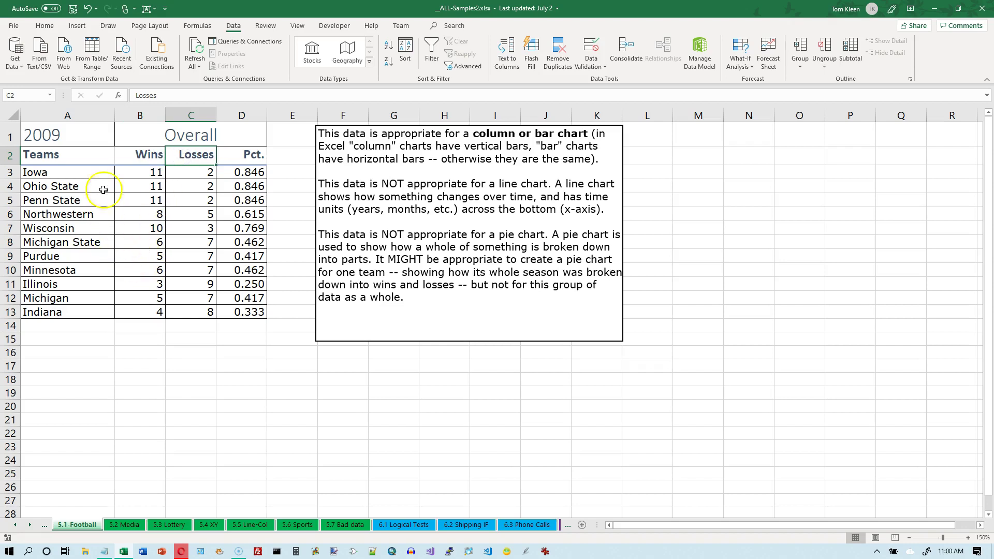
{"action": "left_click", "coordinate": [91, 156]}
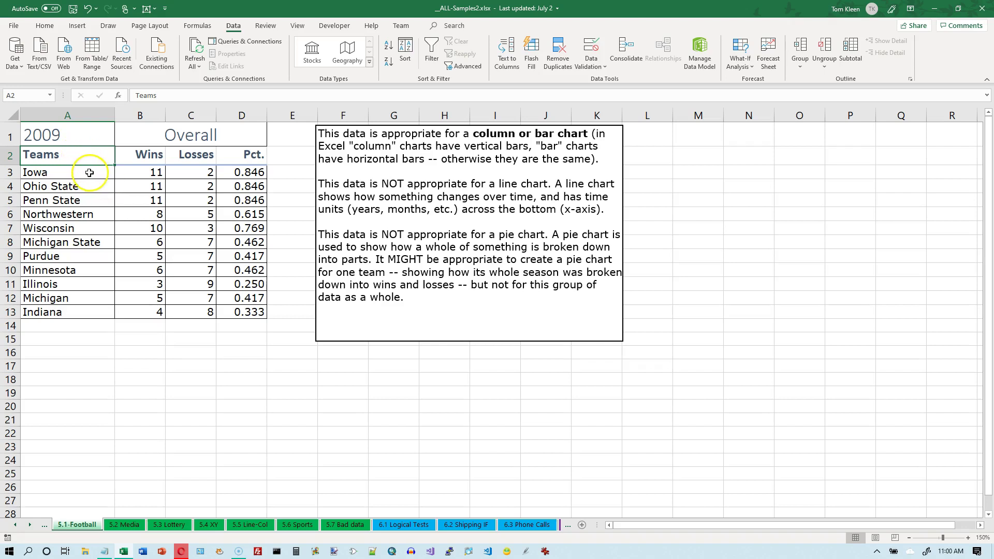
- Insert a 2-D clustered column chart from the separately selected ranges A3:A13 and B2:C13
{"action": "left_click", "coordinate": [90, 172]}
{"action": "left_click_drag", "start_coordinate": [90, 172], "coordinate": [84, 307]}
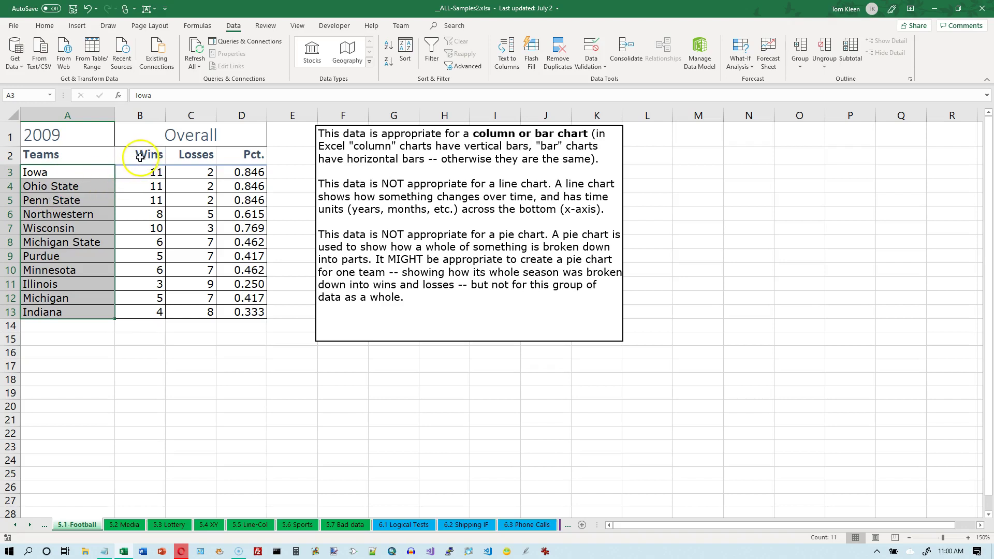
{"action": "key", "text": "ctrl+q"}
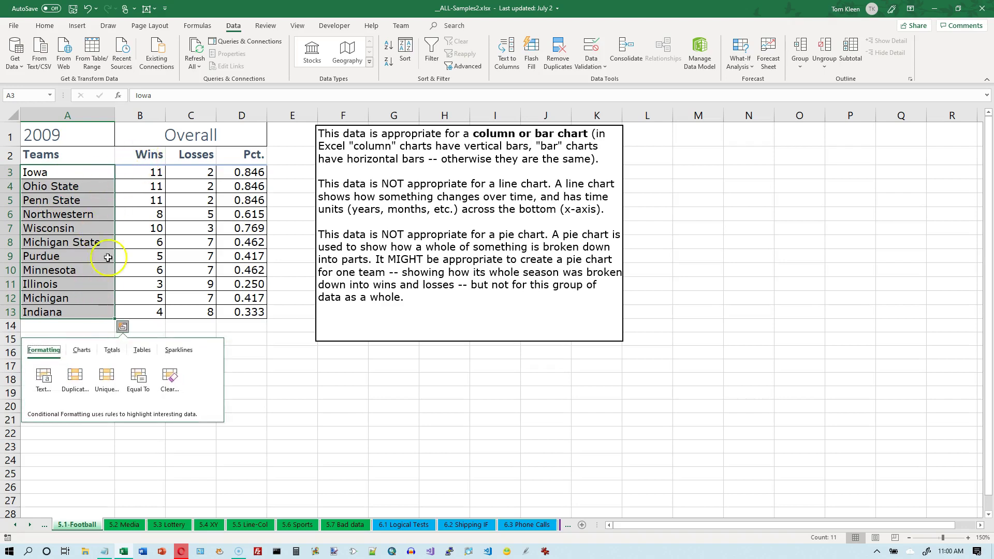
{"action": "left_click_drag", "start_coordinate": [148, 154], "coordinate": [189, 311]}
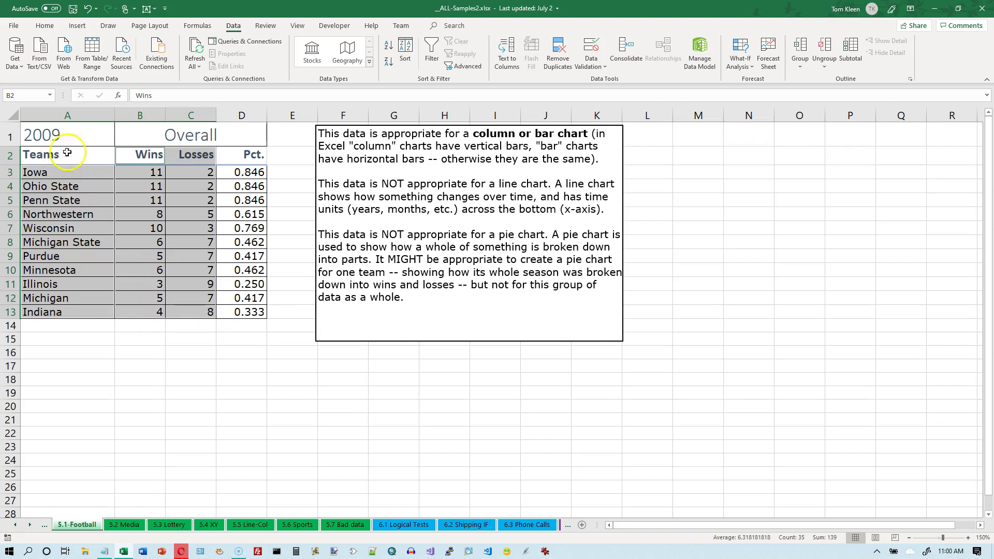
{"action": "left_click", "coordinate": [81, 28]}
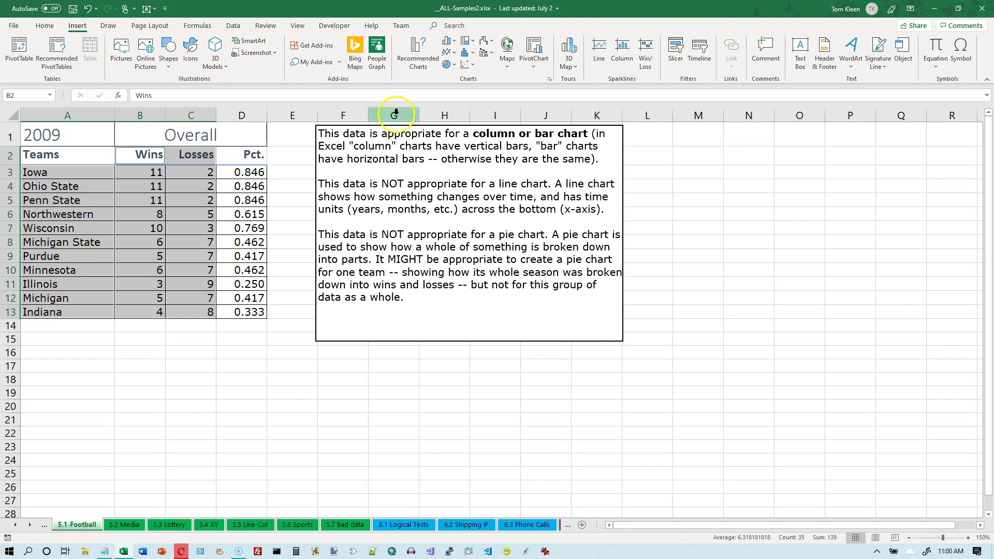
{"action": "left_click", "coordinate": [453, 41]}
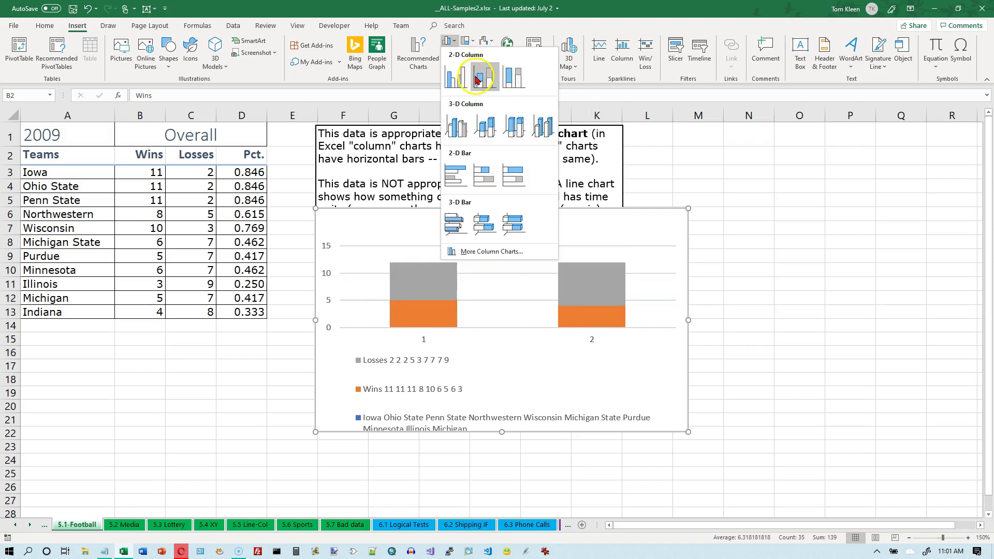
{"action": "left_click", "coordinate": [480, 79]}
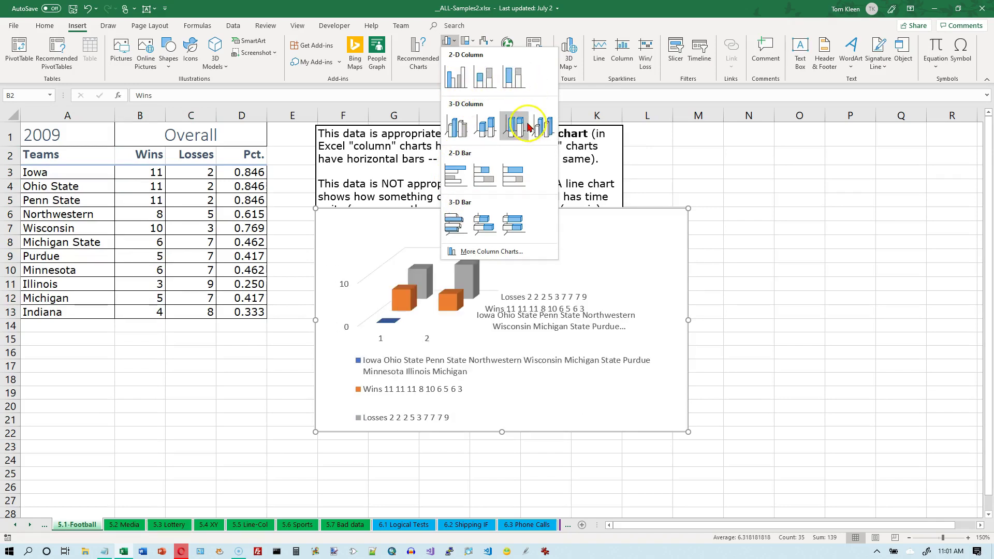
{"action": "left_click", "coordinate": [456, 81]}
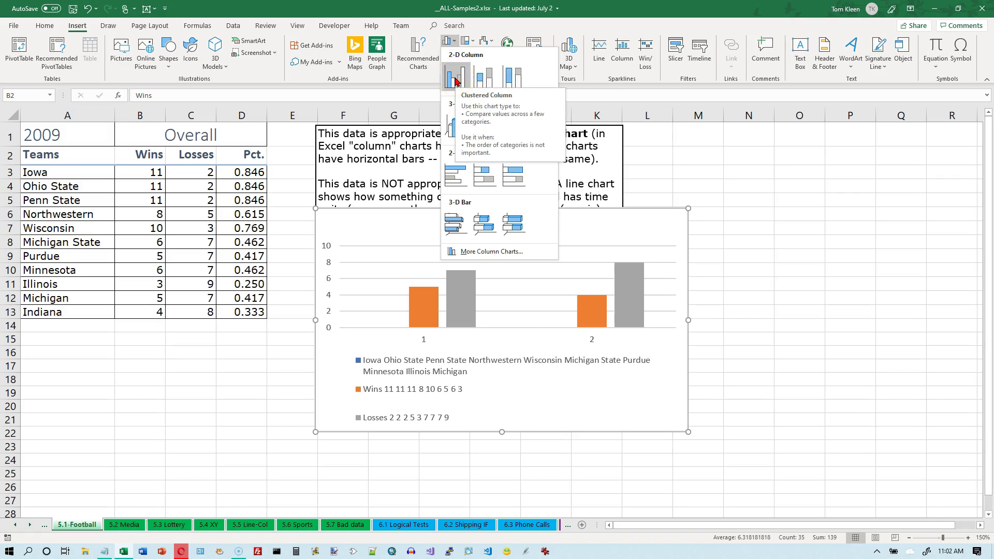
{"action": "left_click", "coordinate": [456, 81]}
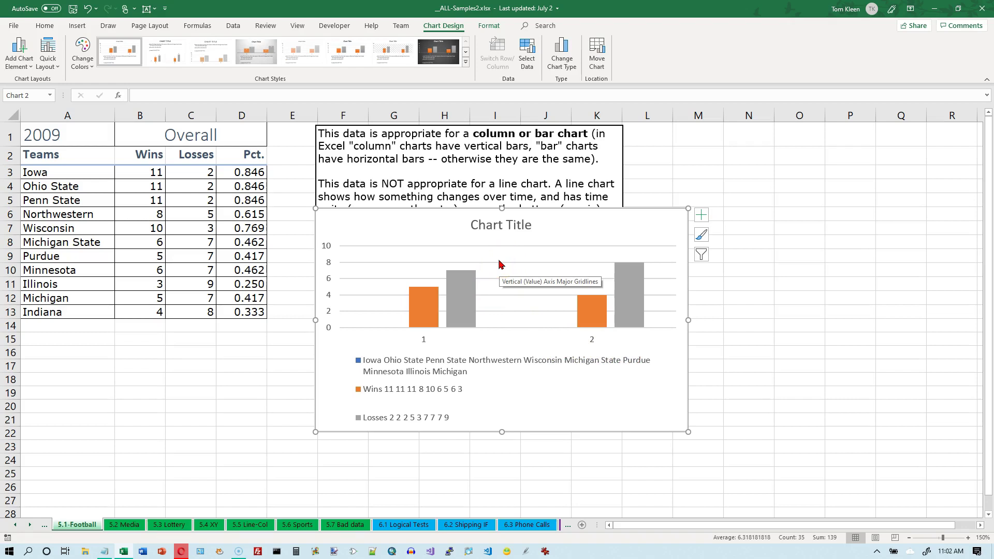
{"action": "left_click", "coordinate": [477, 238]}
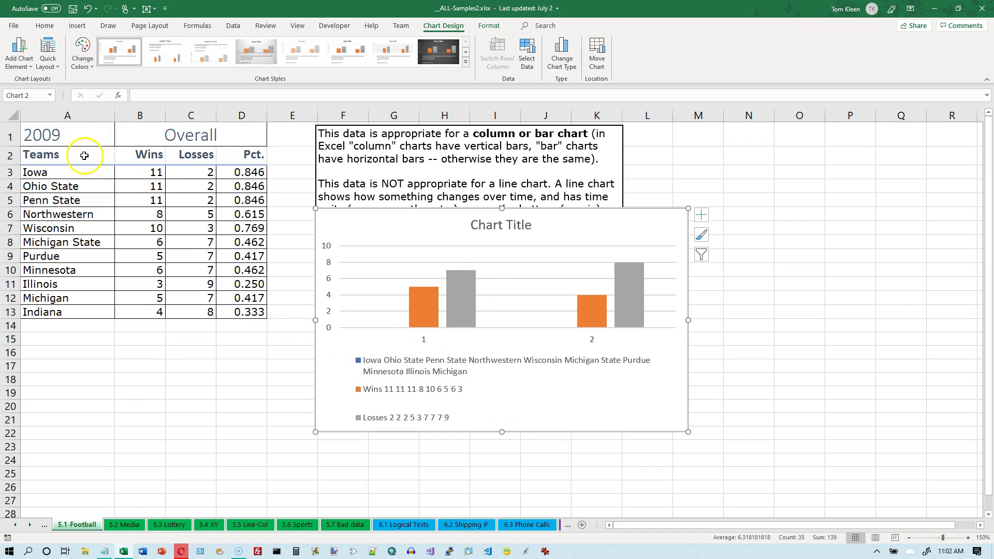
- Select the full block A2:C13, and separately the non-adjacent ranges A2:A13 and C2:C13 including their headings
{"action": "left_click_drag", "start_coordinate": [83, 155], "coordinate": [192, 310]}
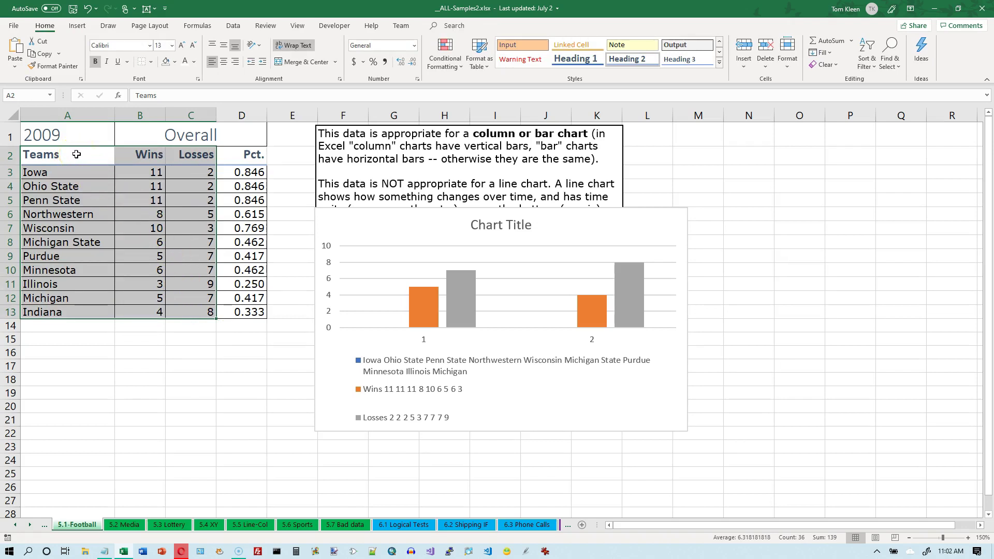
{"action": "left_click_drag", "start_coordinate": [92, 154], "coordinate": [89, 312]}
{"action": "left_click", "coordinate": [192, 154], "text": "ctrl"}
{"action": "left_click_drag", "start_coordinate": [192, 155], "coordinate": [189, 309]}
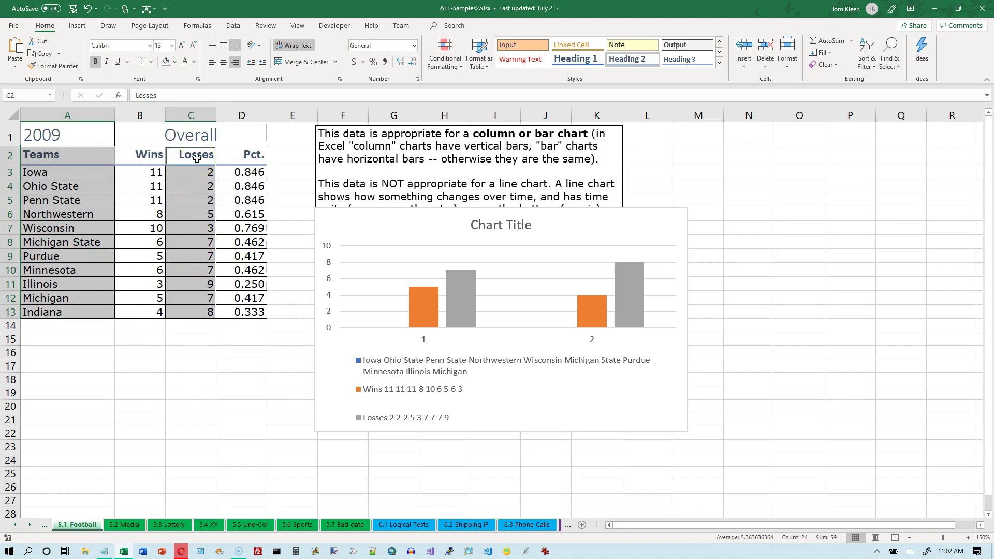
{"action": "left_click", "coordinate": [146, 158]}
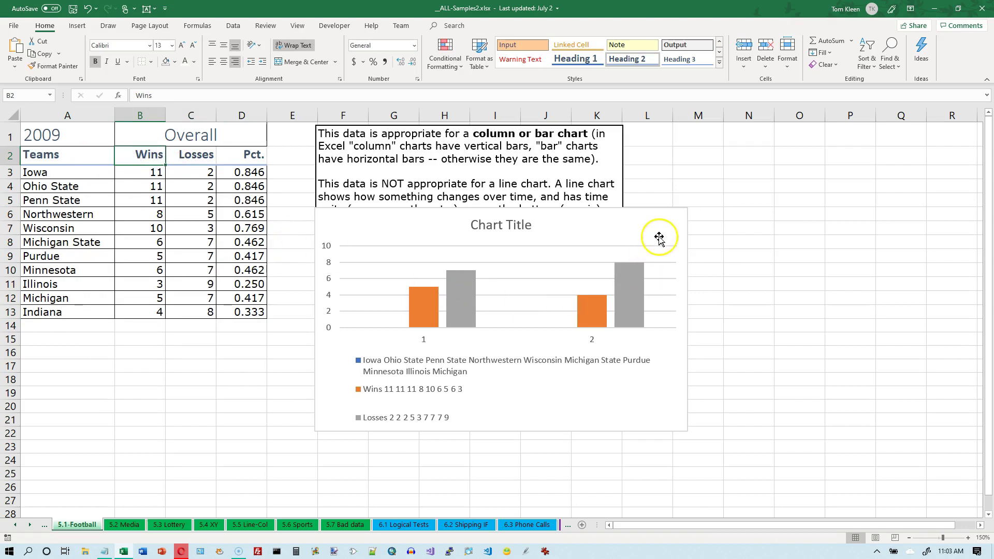
- Delete the clustered column chart made from the mismatched ranges
{"action": "left_click", "coordinate": [669, 208]}
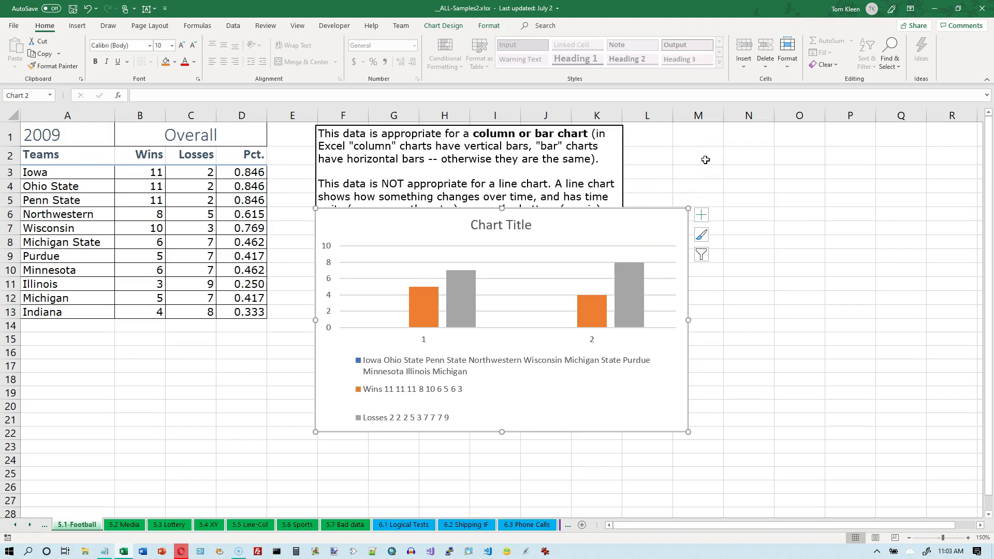
{"action": "left_click", "coordinate": [658, 208]}
{"action": "key", "text": "Delete"}
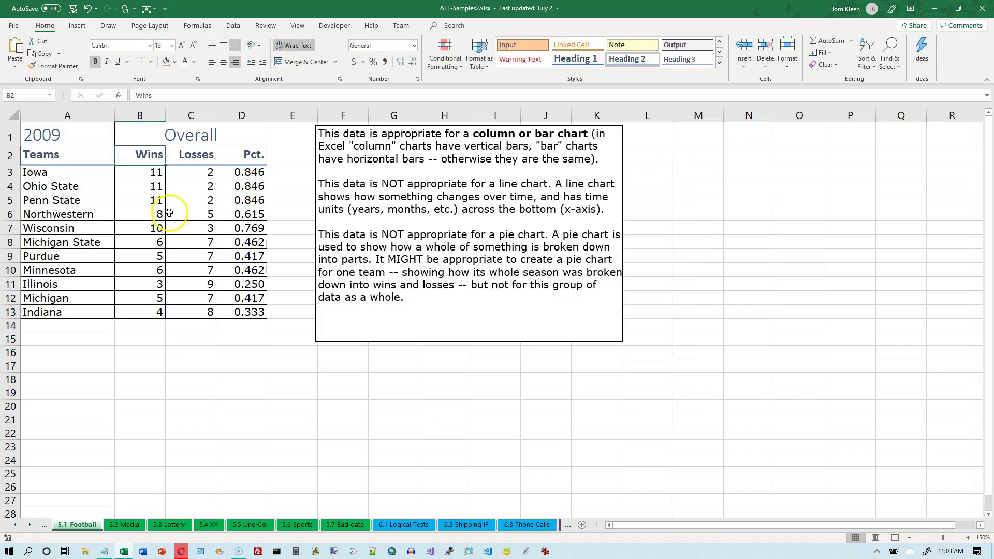
- Insert a 2-D clustered column chart of the teams' wins and losses from A2:C13, headings included
{"action": "left_click_drag", "start_coordinate": [54, 158], "coordinate": [206, 308]}
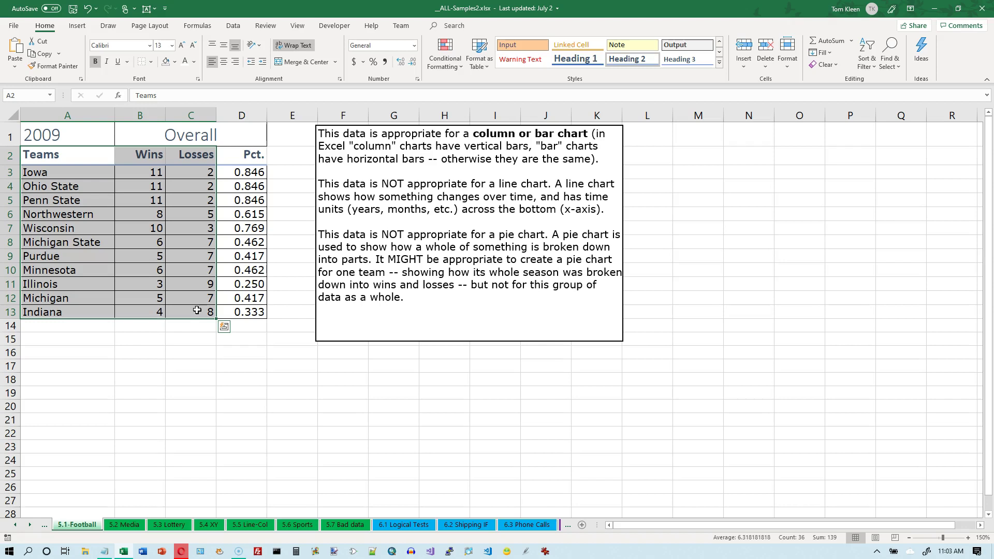
{"action": "left_click", "coordinate": [77, 26]}
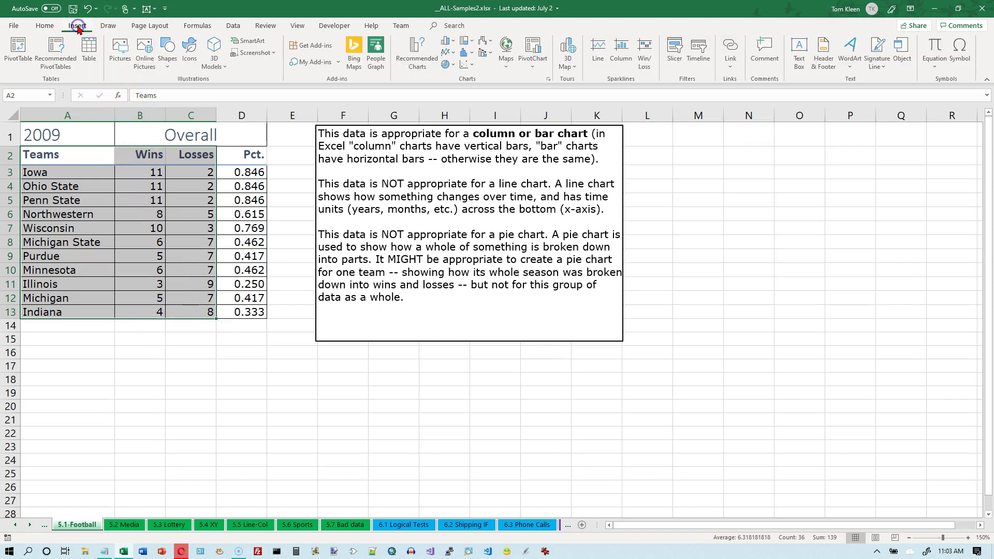
{"action": "left_click", "coordinate": [451, 42]}
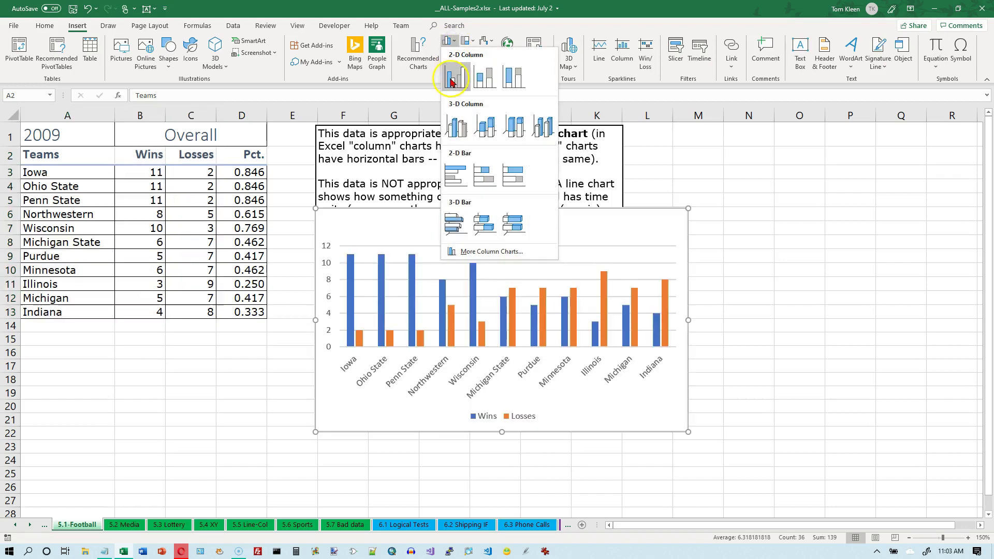
{"action": "left_click", "coordinate": [451, 80]}
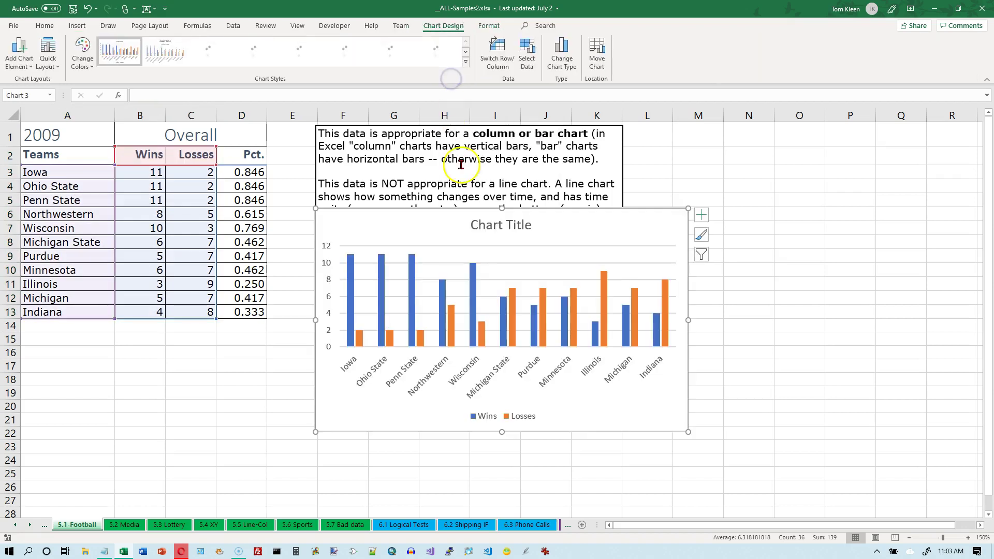
- Move the chart up over the explanatory text box and enlarge it to span about columns F to O, down to row 22
{"action": "left_click_drag", "start_coordinate": [573, 212], "coordinate": [572, 127]}
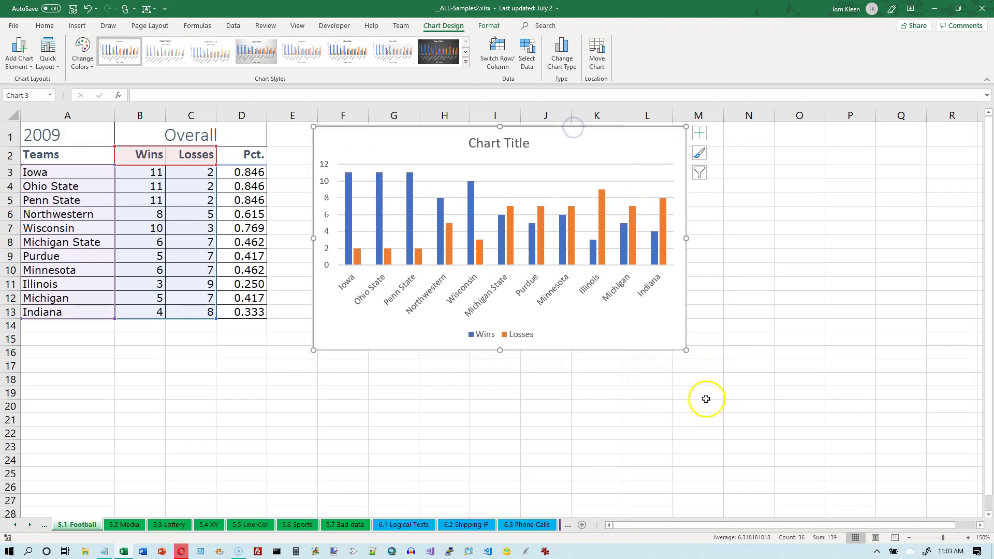
{"action": "left_click_drag", "start_coordinate": [686, 350], "coordinate": [808, 442]}
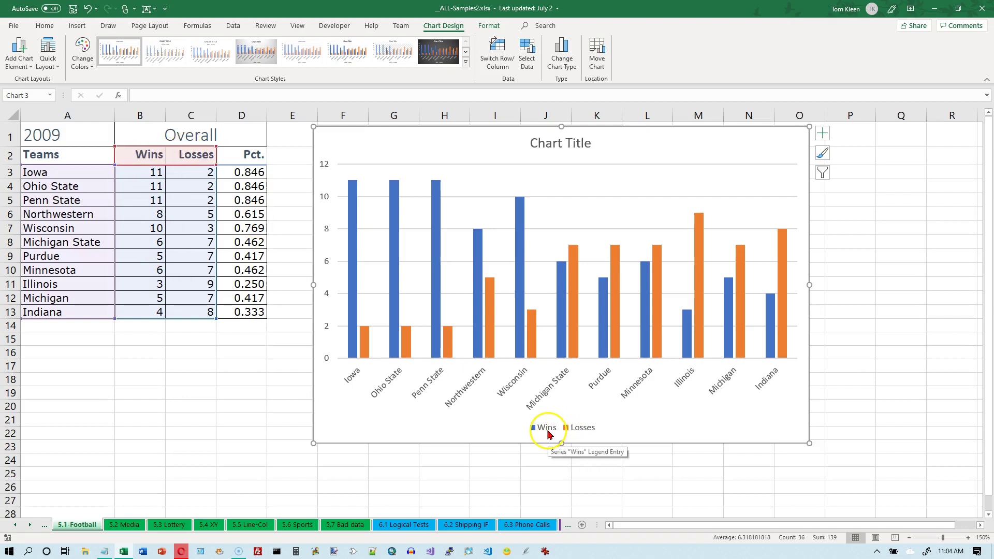
- Make only the word "Title" in the chart's title bold and leave text editing
{"action": "left_click", "coordinate": [558, 146]}
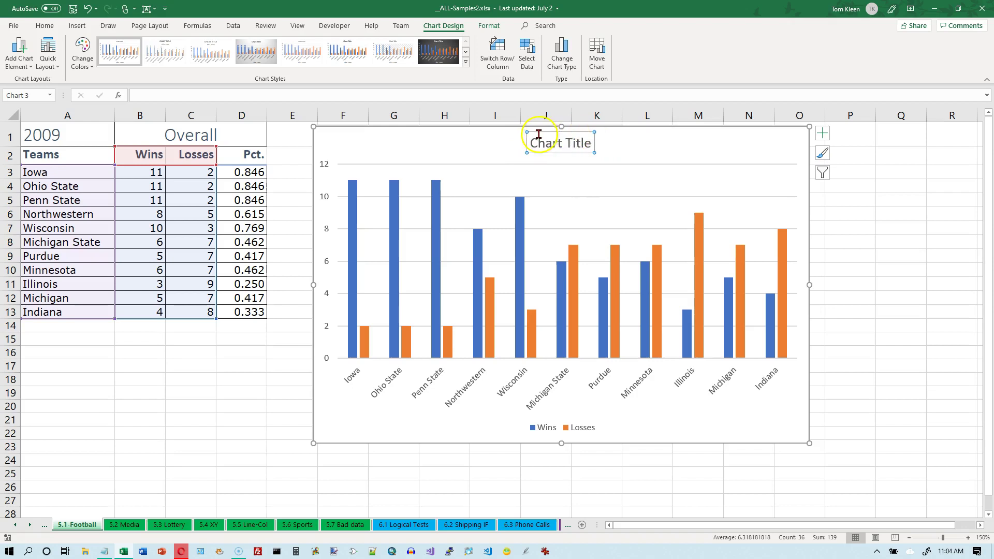
{"action": "left_click", "coordinate": [566, 144]}
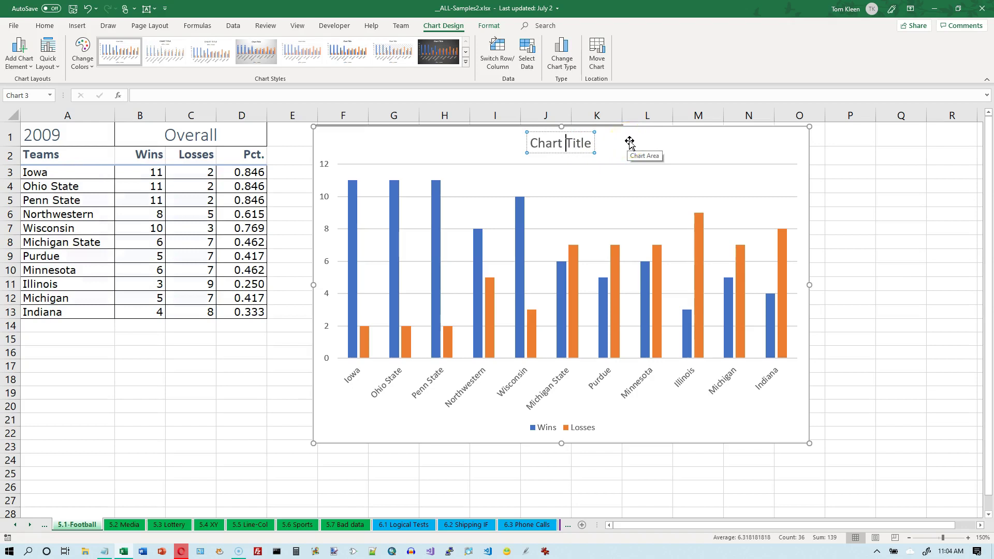
{"action": "key", "text": "Left"}
{"action": "key", "text": "shift+Right"}
{"action": "key", "text": "shift+Right"}
{"action": "key", "text": "ctrl+b"}
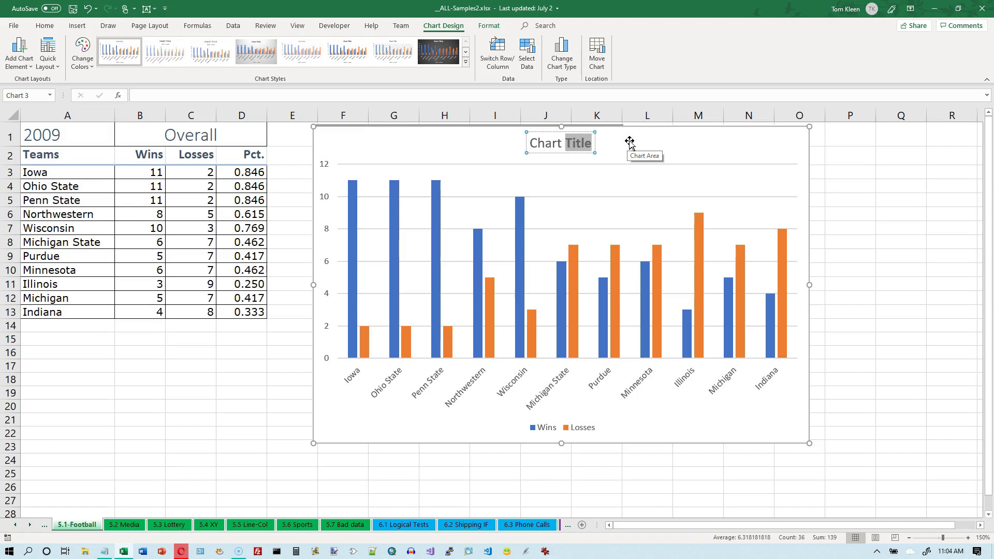
{"action": "left_click", "coordinate": [558, 148]}
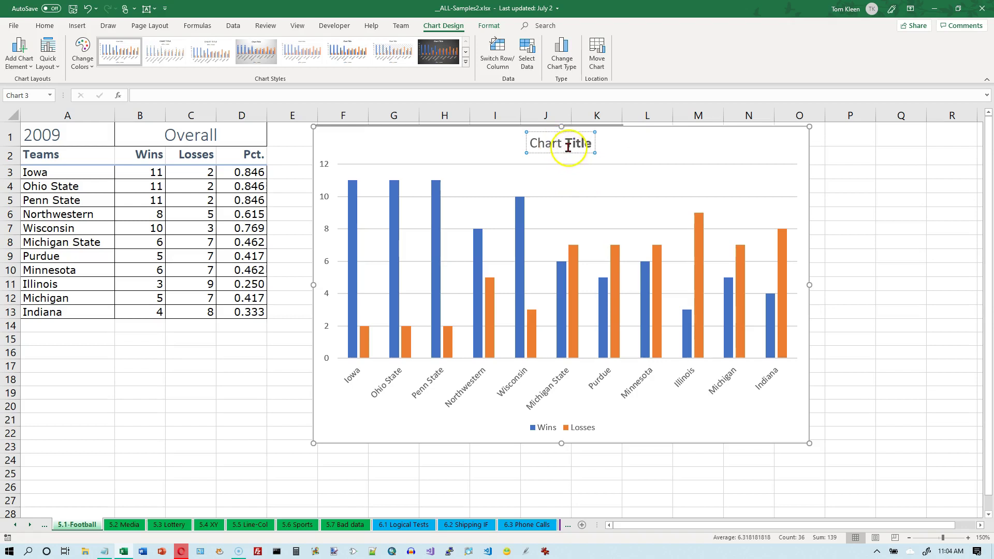
{"action": "left_click", "coordinate": [573, 146]}
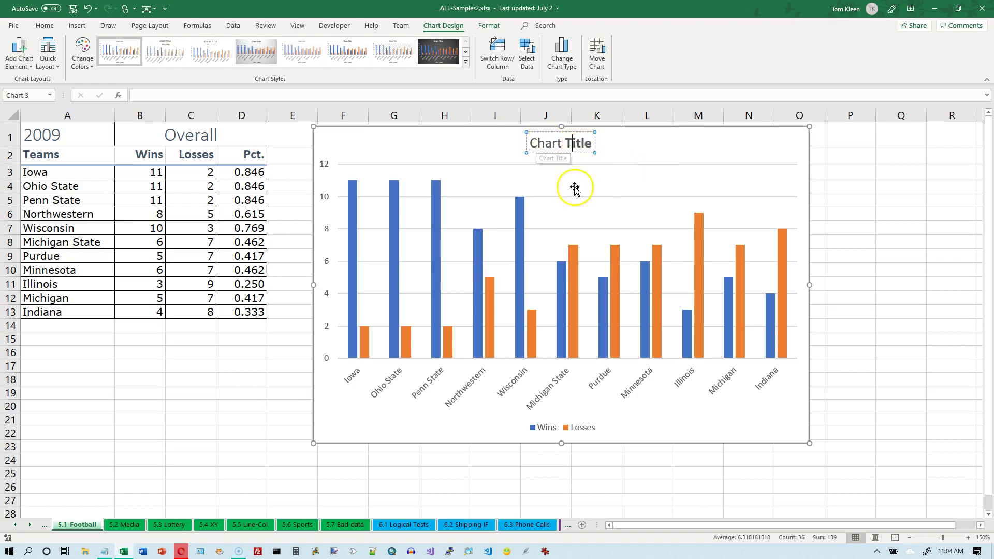
{"action": "left_click", "coordinate": [549, 130]}
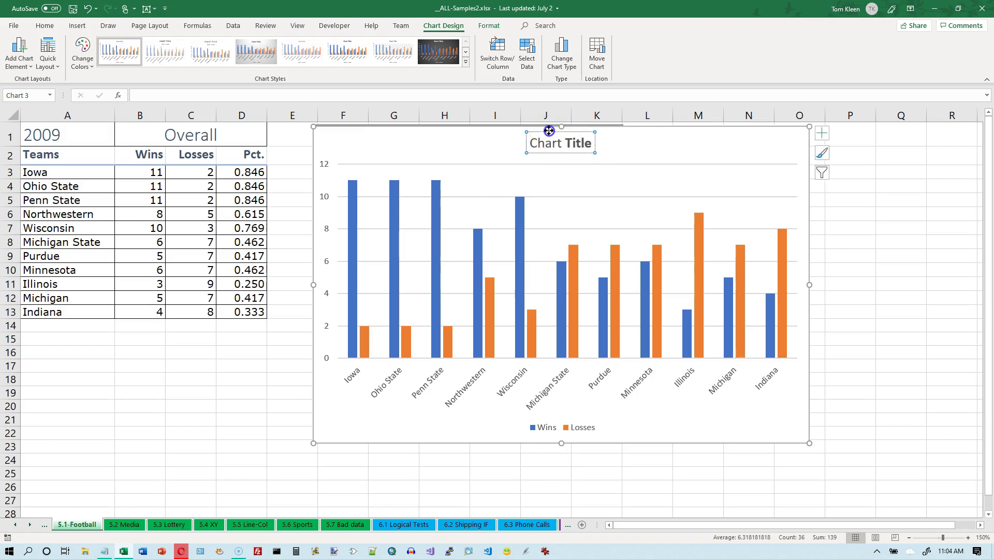
{"action": "left_click", "coordinate": [674, 145]}
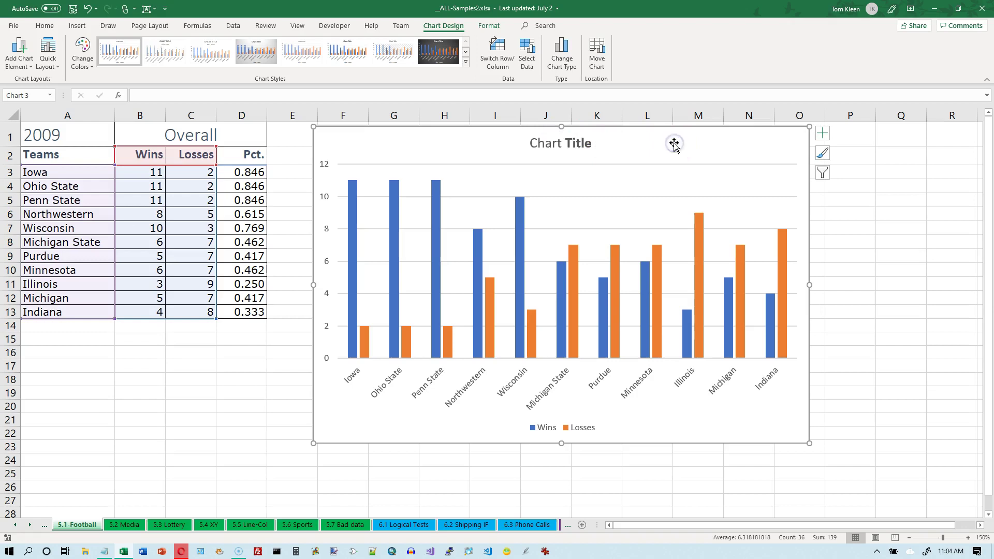
- Replace the chart's whole title with "Big Ten Football, 2009"
{"action": "left_click", "coordinate": [566, 150]}
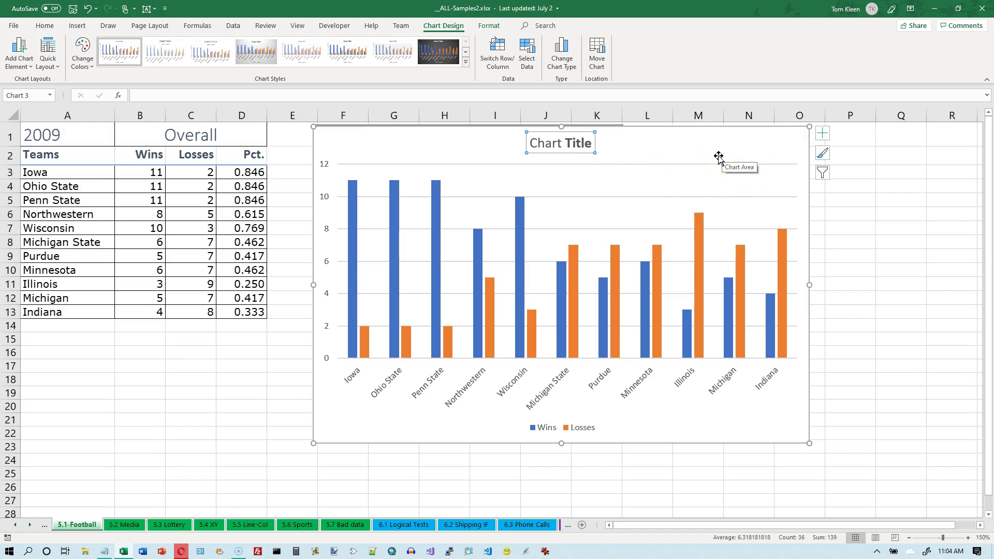
{"action": "type", "text": "Big"}
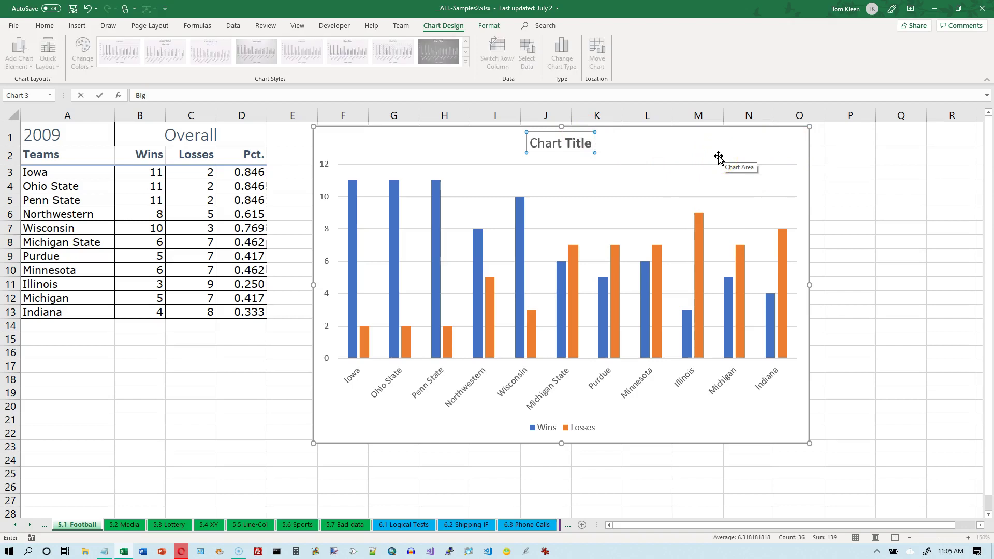
{"action": "left_click", "coordinate": [197, 92]}
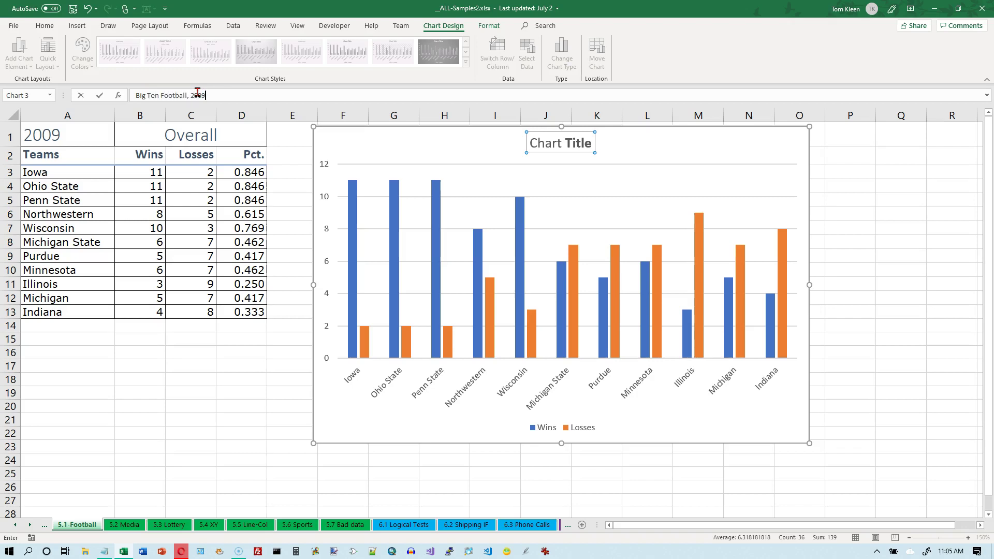
{"action": "key", "text": "Return"}
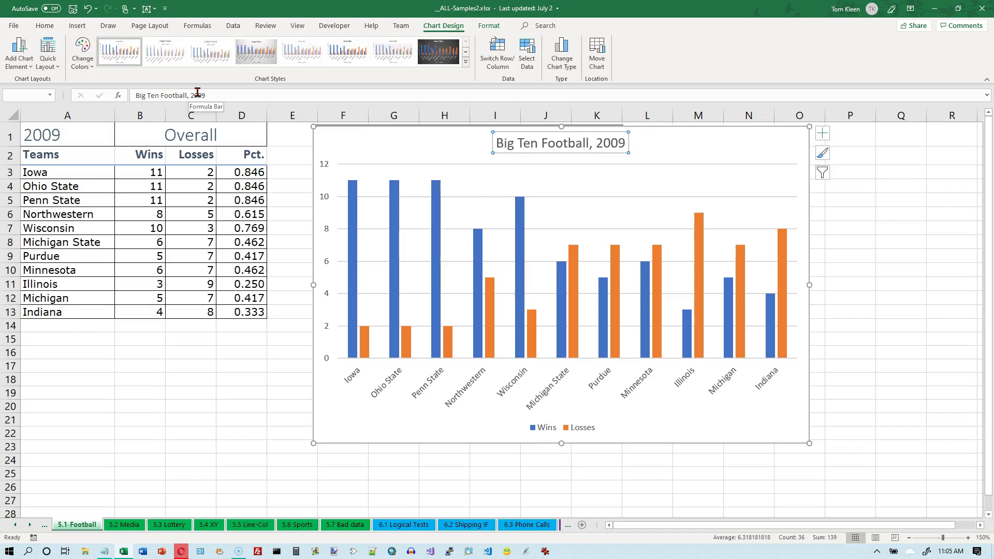
{"action": "key", "text": "ctrl+q"}
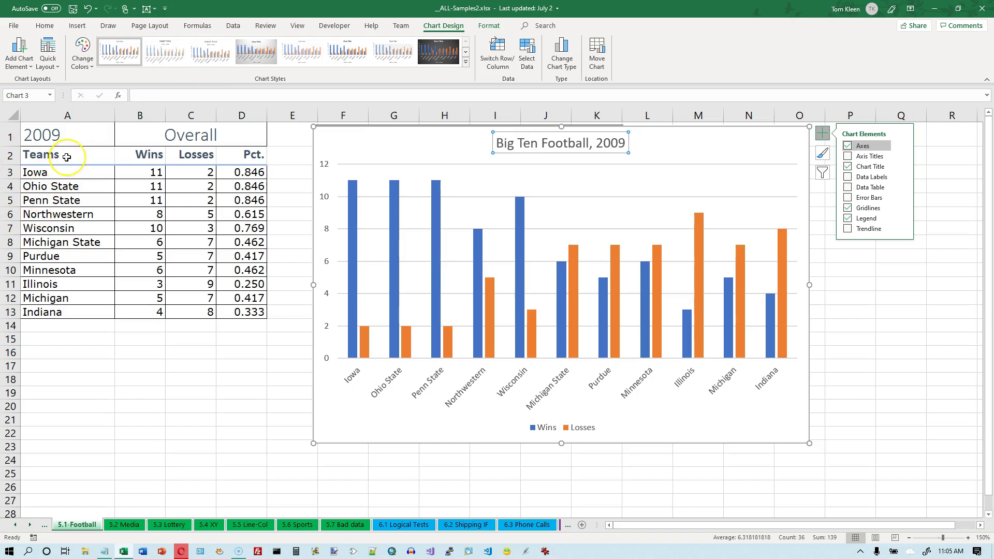
- Select the range A2:C13, replace it with the non-adjacent ranges A2:A13 and C2:C13, and return to the chart
{"action": "left_click_drag", "start_coordinate": [66, 156], "coordinate": [179, 314]}
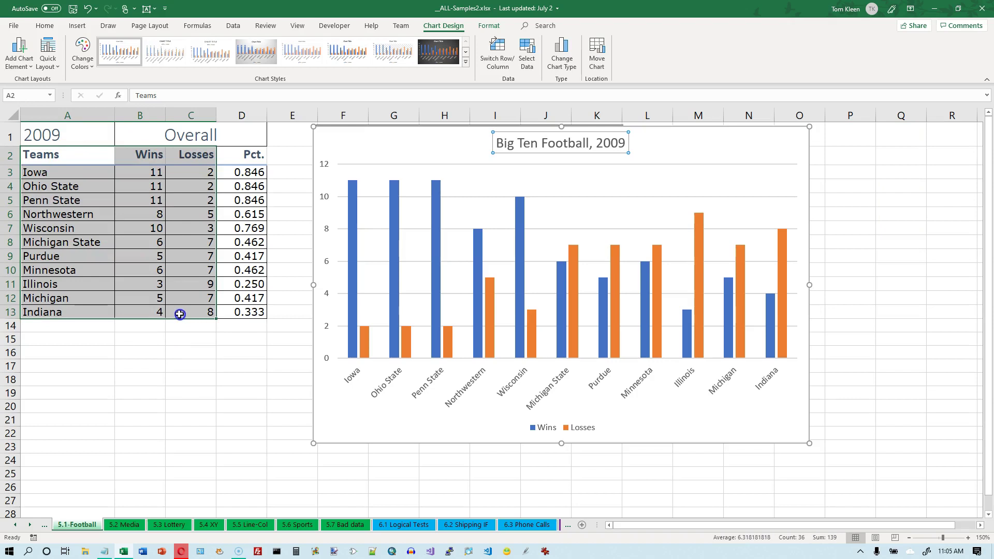
{"action": "left_click", "coordinate": [66, 157]}
{"action": "left_click_drag", "start_coordinate": [66, 156], "coordinate": [44, 311]}
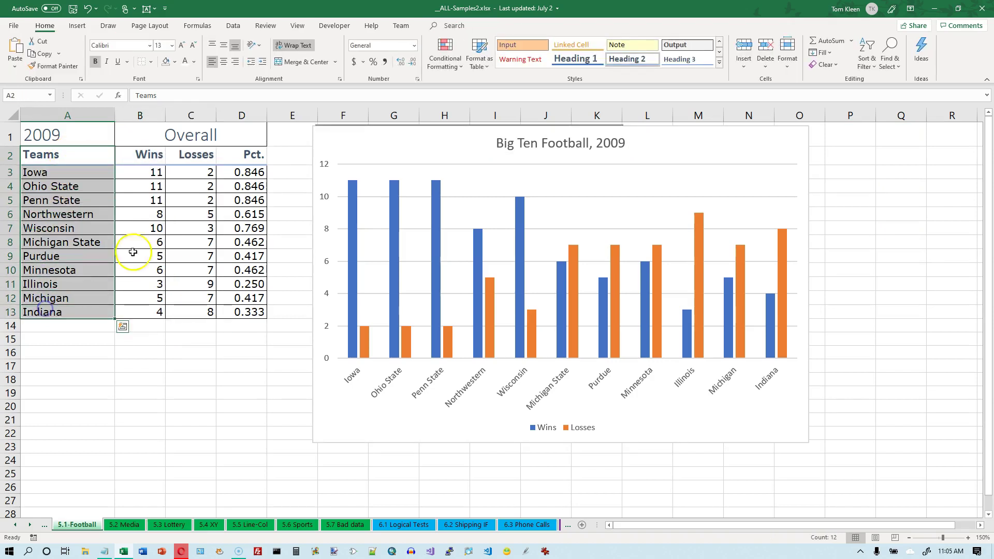
{"action": "left_click", "coordinate": [191, 156], "text": "ctrl"}
{"action": "left_click_drag", "start_coordinate": [191, 157], "coordinate": [184, 312]}
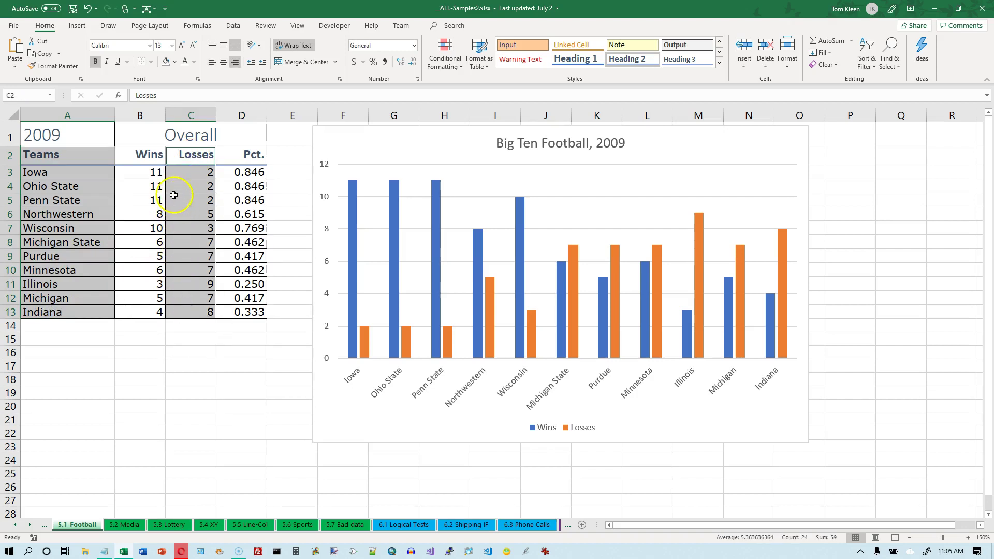
{"action": "left_click", "coordinate": [400, 127]}
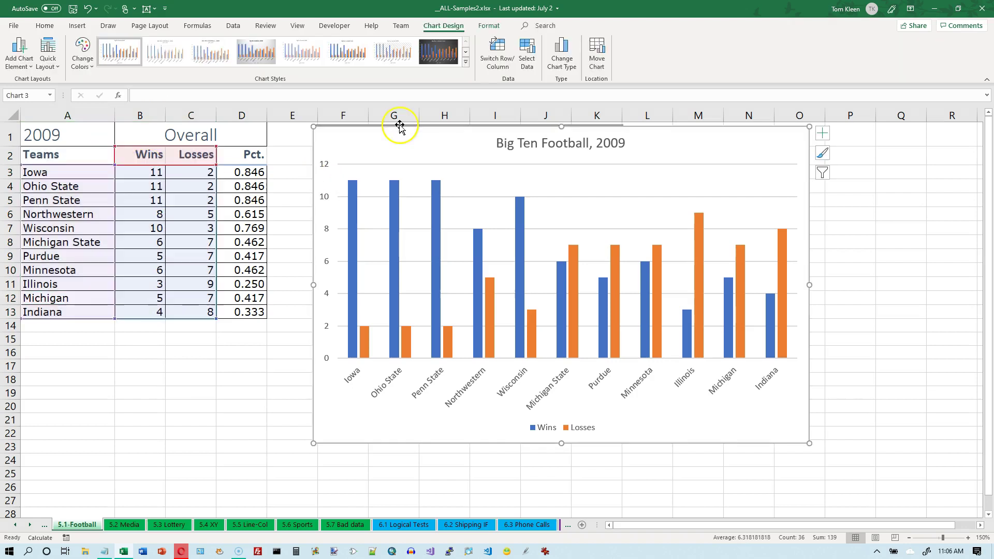